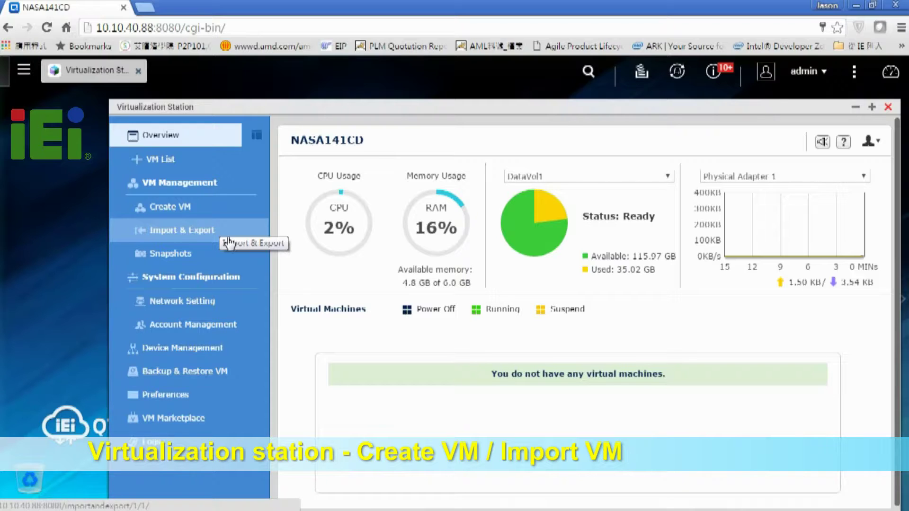
- Open Create VM from VM Management to see the custom and template options
{"action": "left_click", "coordinate": [190, 217]}
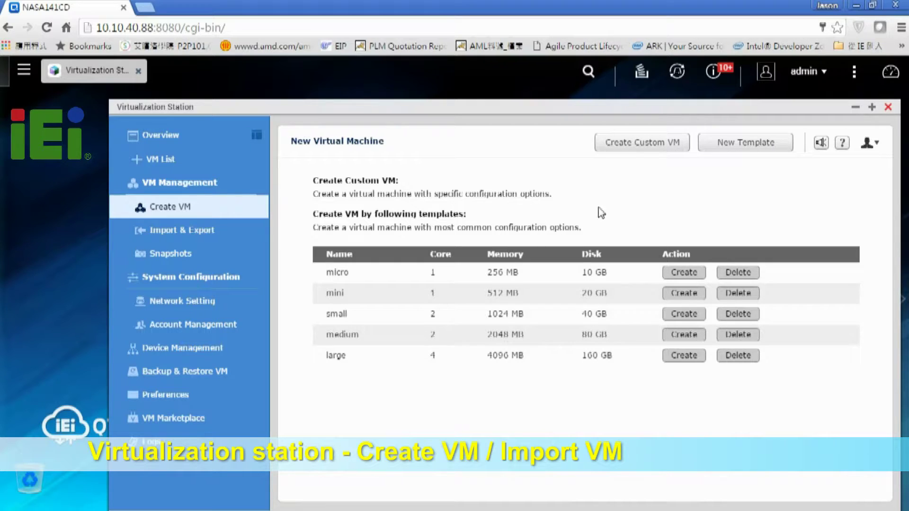
- Create a custom VM named Winxp running Windows XP with 1 core, 1 GB memory, and a NAS Image disk
{"action": "left_click", "coordinate": [641, 147]}
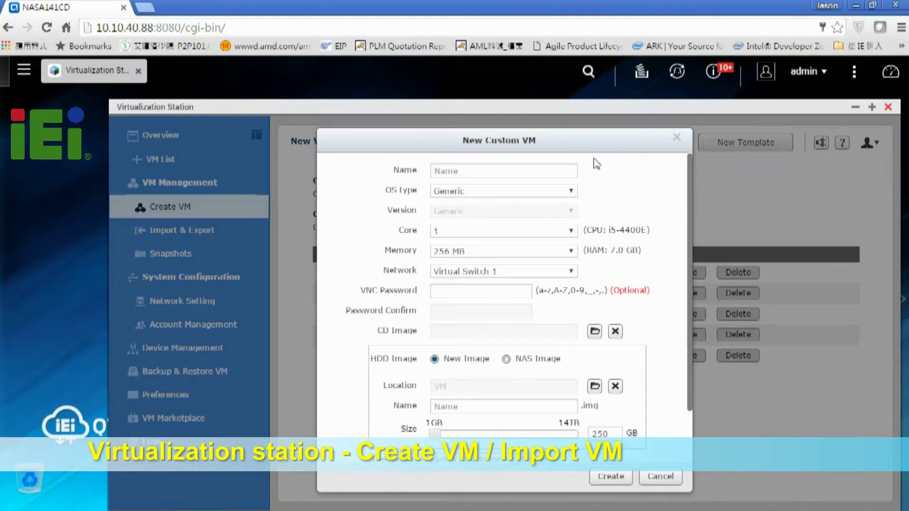
{"action": "left_click", "coordinate": [551, 174]}
{"action": "type", "text": "W"}
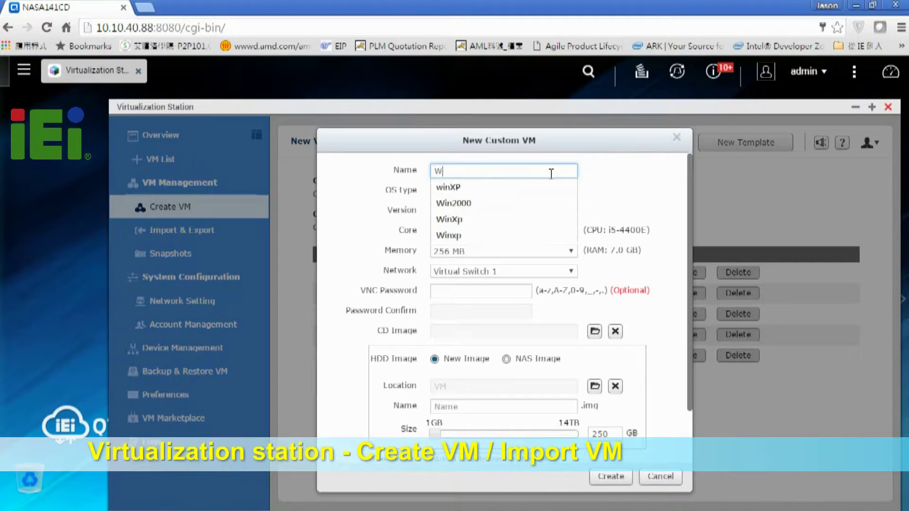
{"action": "type", "text": "inxp"}
{"action": "key", "text": "Tab"}
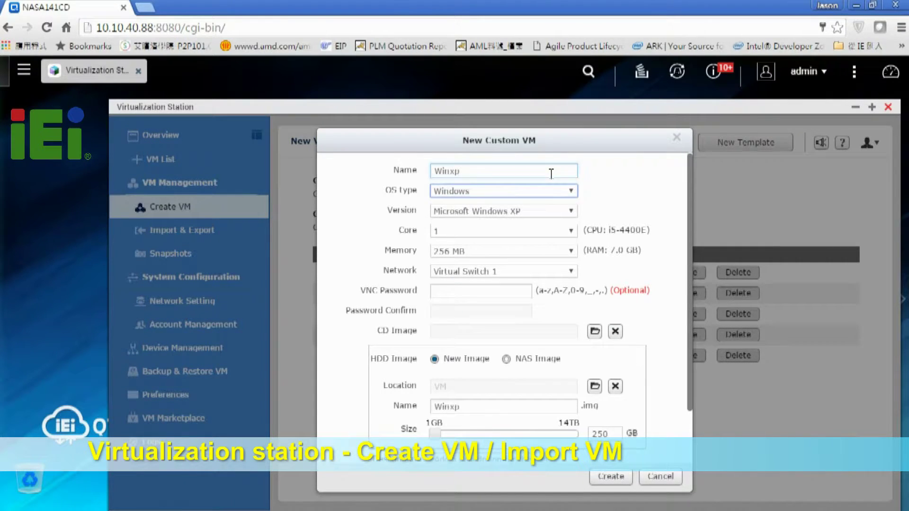
{"action": "key", "text": "Tab"}
{"action": "key", "text": "Tab"}
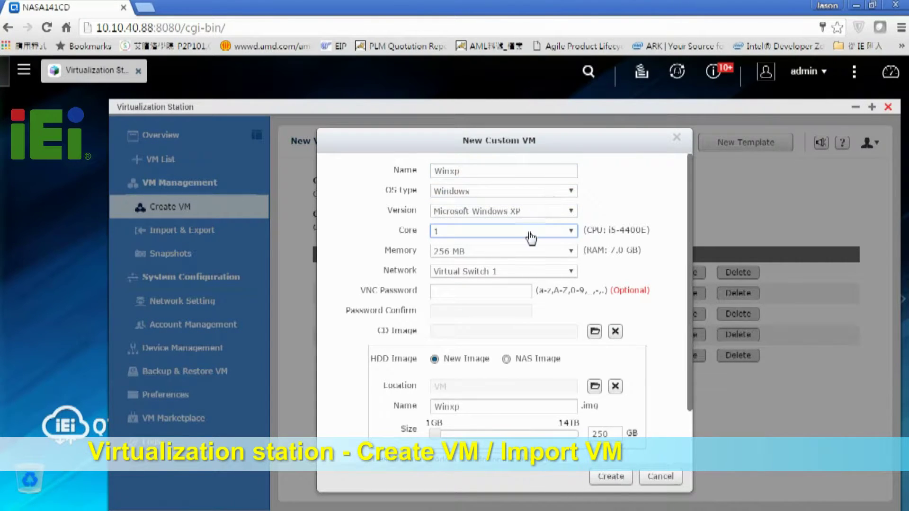
{"action": "left_click", "coordinate": [540, 252]}
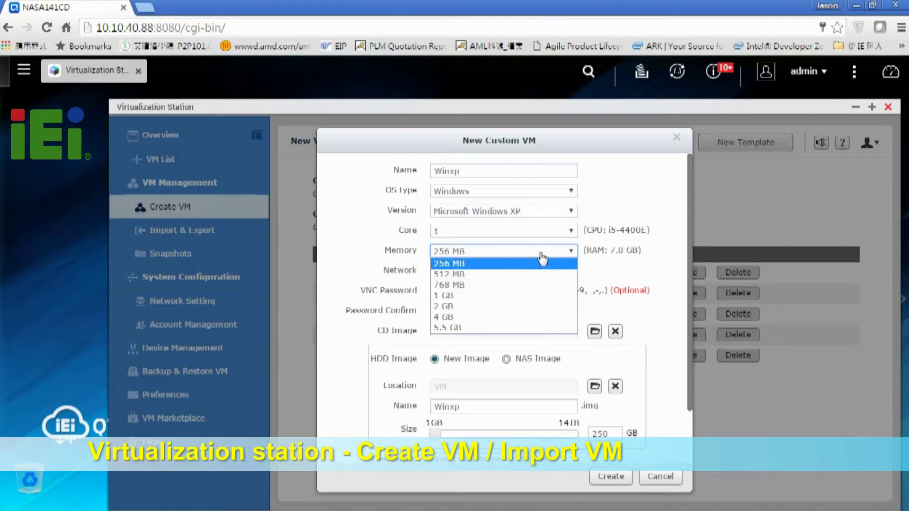
{"action": "left_click", "coordinate": [520, 297]}
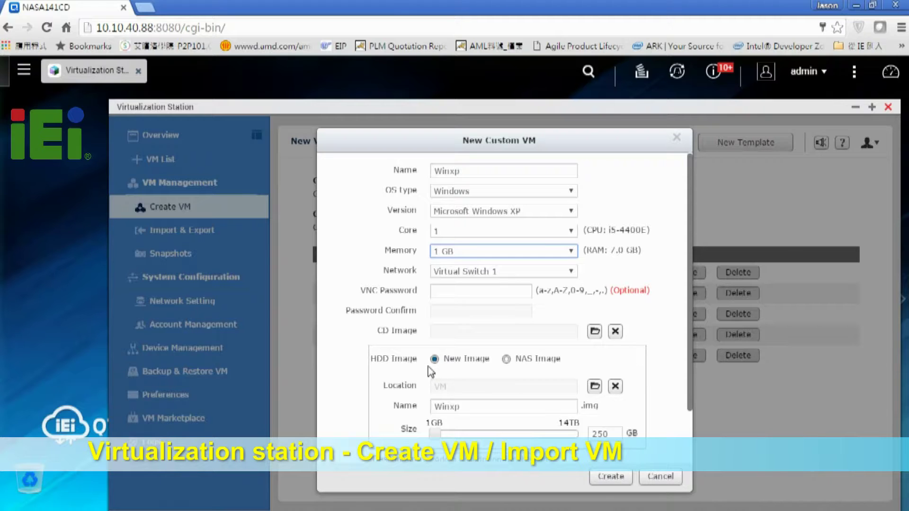
{"action": "left_click", "coordinate": [506, 359]}
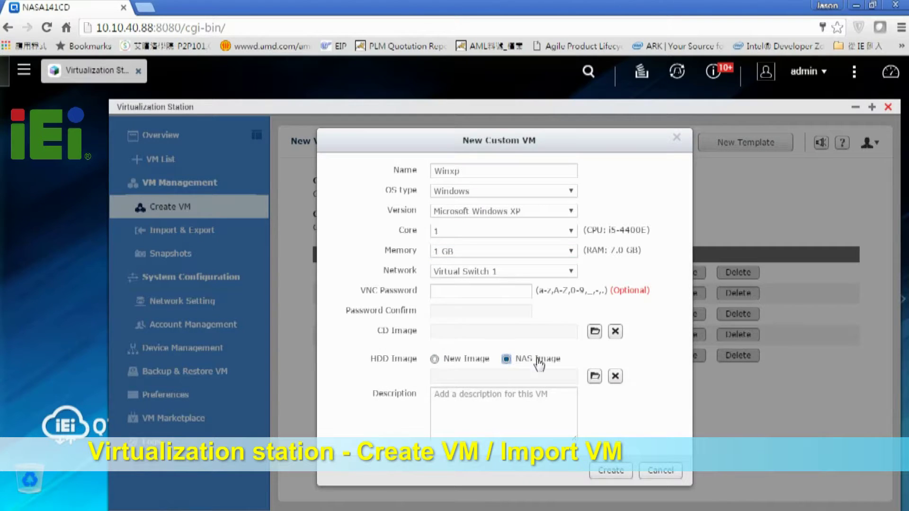
- Attach WINXP.img from Public/VM/WinXP as the Winxp hard disk and submit the VM
{"action": "left_click", "coordinate": [594, 376]}
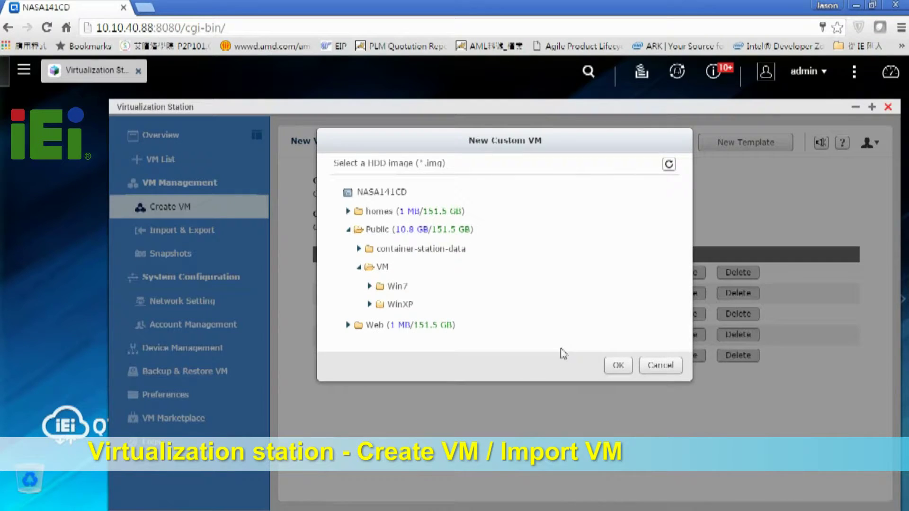
{"action": "left_click", "coordinate": [369, 304]}
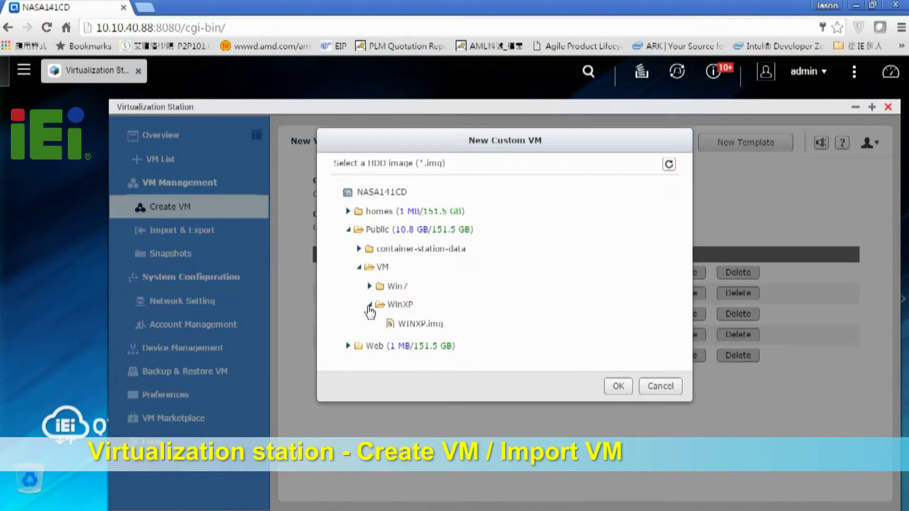
{"action": "left_click", "coordinate": [408, 328]}
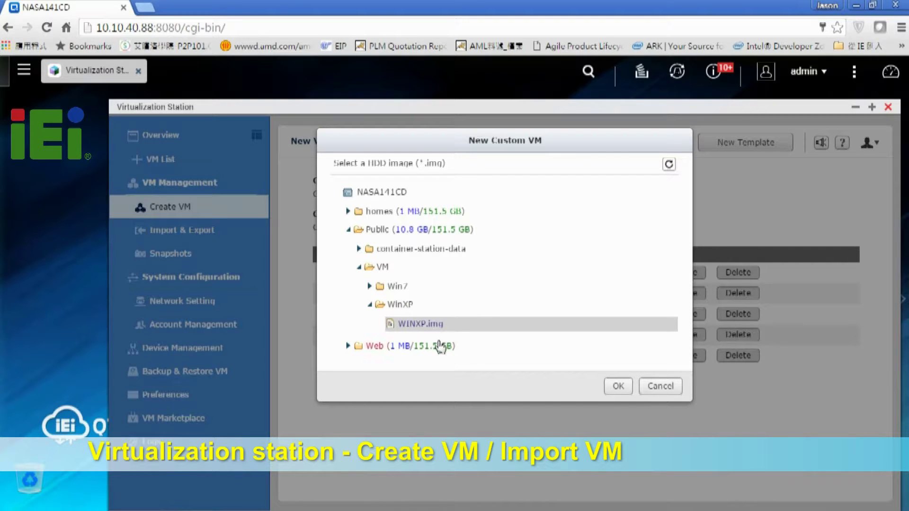
{"action": "left_click", "coordinate": [618, 389]}
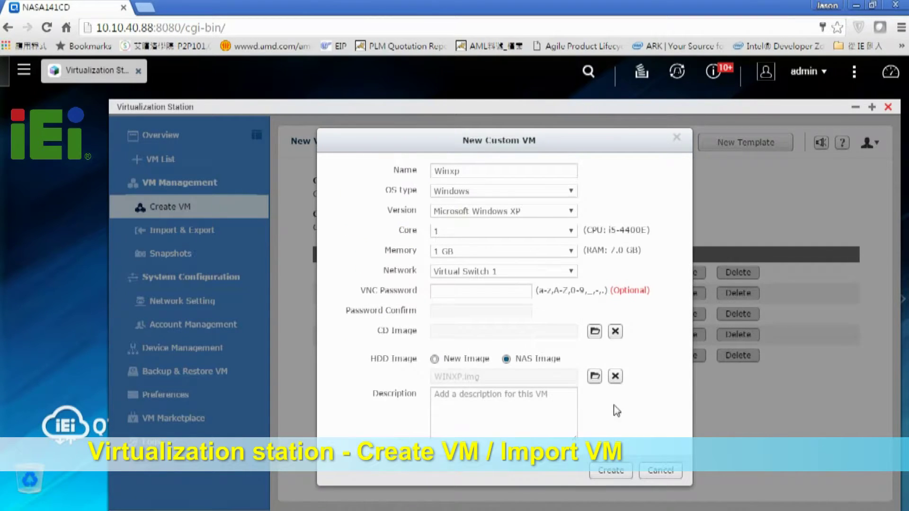
{"action": "left_click", "coordinate": [611, 470]}
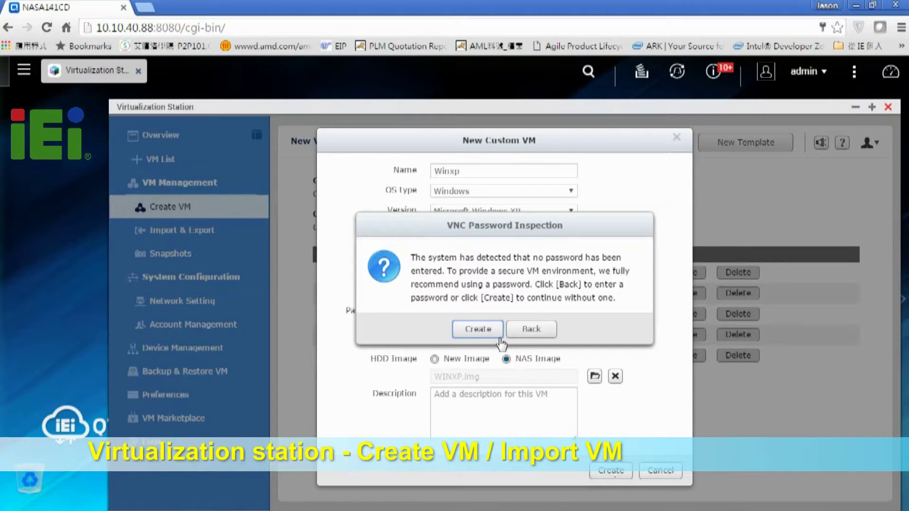
- Finish creating Winxp without a VNC password and go to Import & Export
{"action": "left_click", "coordinate": [478, 330]}
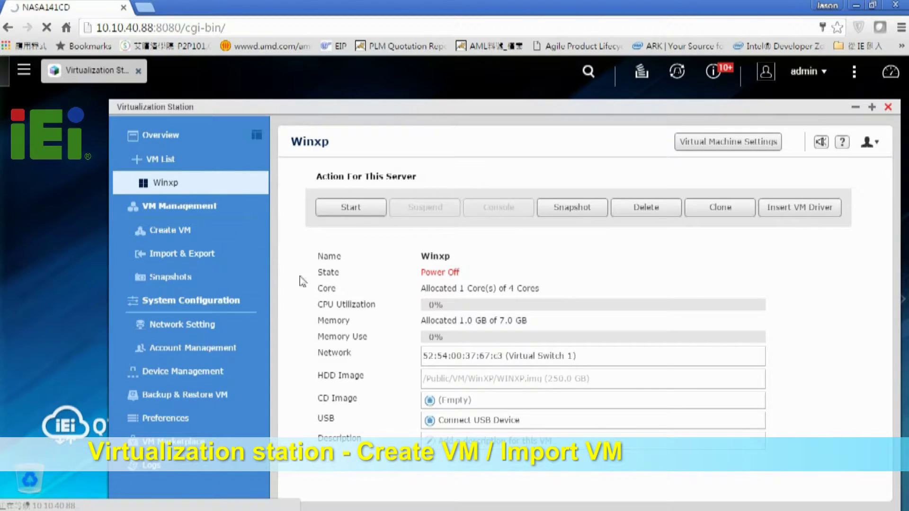
{"action": "left_click", "coordinate": [233, 271]}
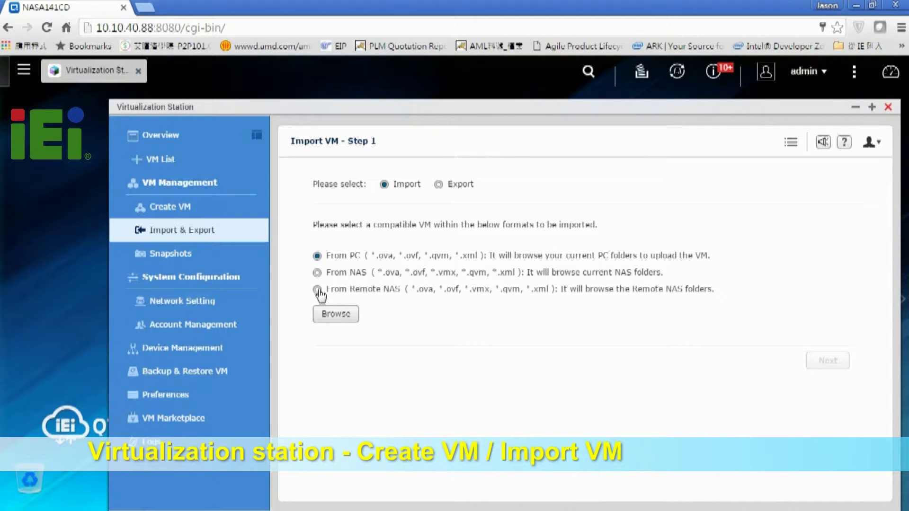
- Choose From Remote NAS as the import source and open its Remote Connection form
{"action": "left_click", "coordinate": [332, 315]}
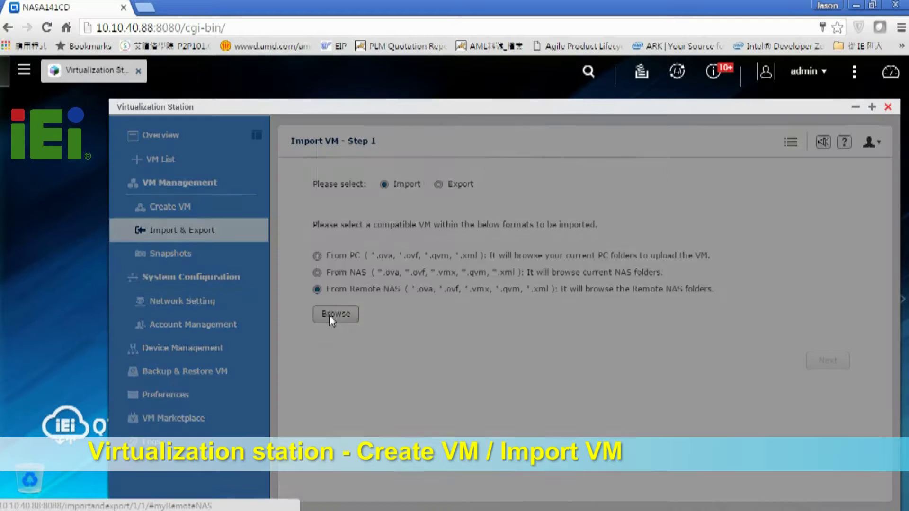
{"action": "left_click", "coordinate": [527, 174]}
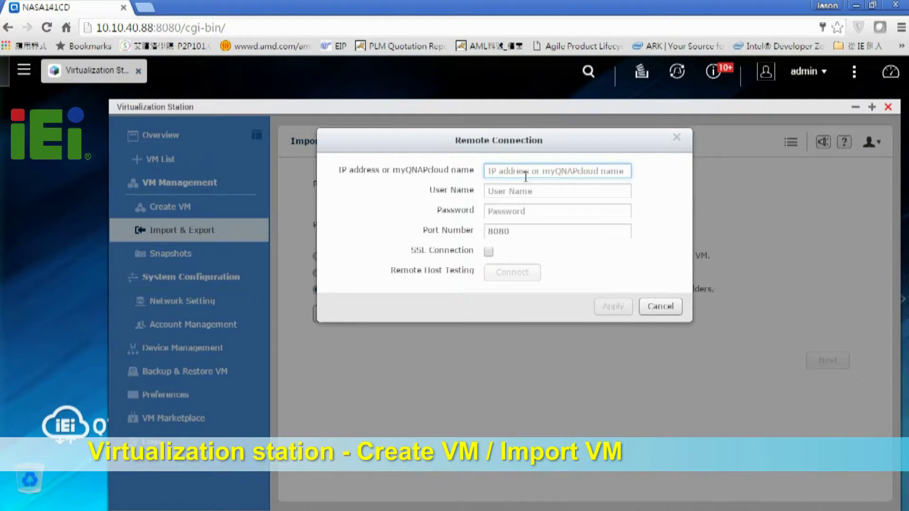
- Connect to the remote NAS at 10.10.40.37 with its user name and password
{"action": "type", "text": "10.10.40.37"}
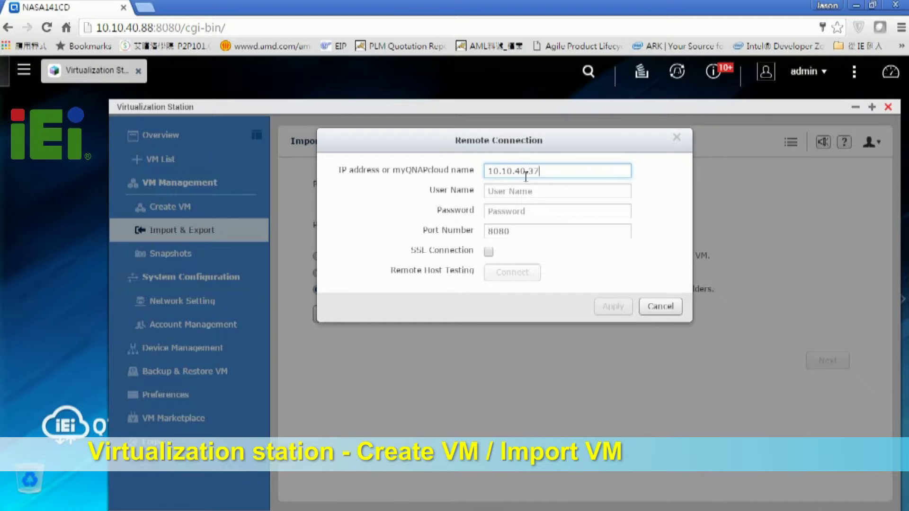
{"action": "key", "text": "Tab"}
{"action": "type", "text": "admin"}
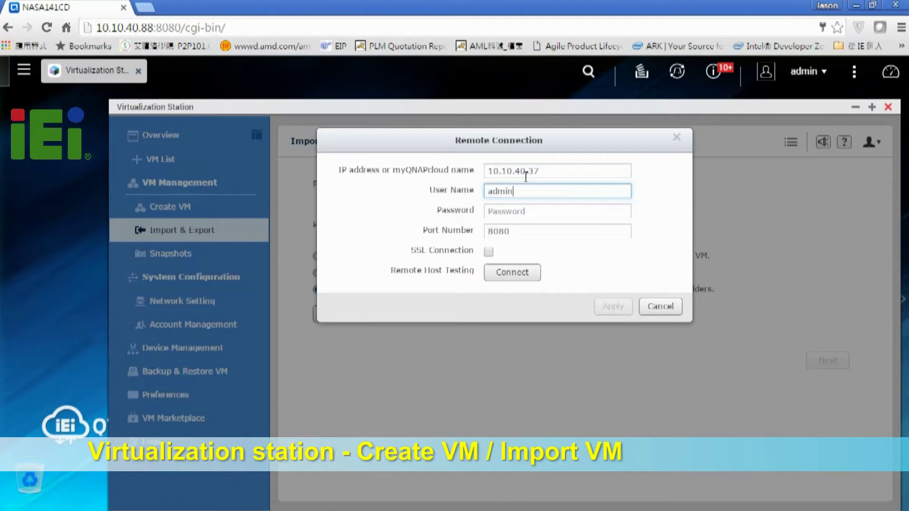
{"action": "key", "text": "Tab"}
{"action": "type", "text": "*"}
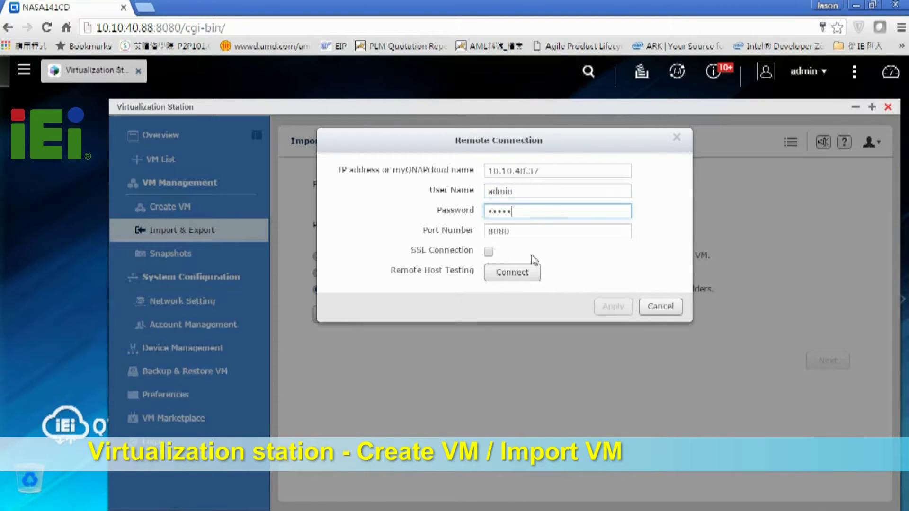
{"action": "left_click", "coordinate": [523, 273]}
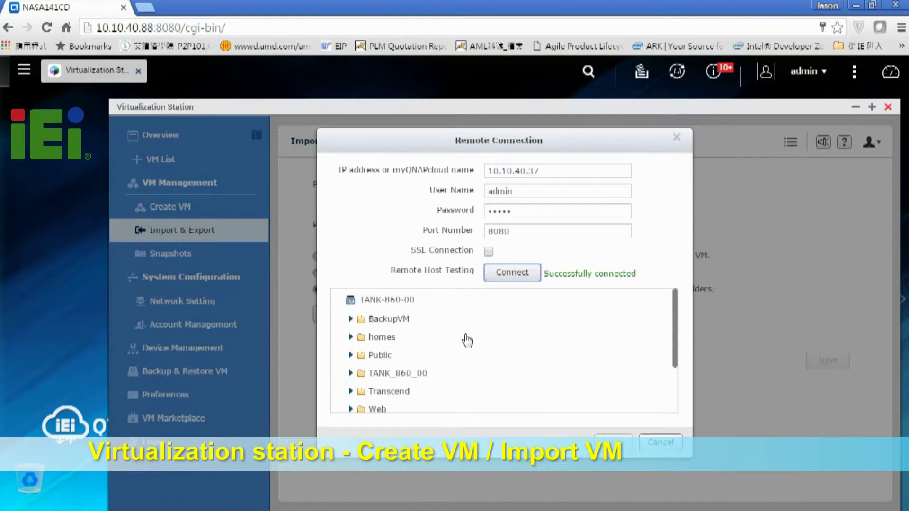
- Select WIN7_64.qvm in the remote Win7_64 folder as the file to import
{"action": "scroll", "coordinate": [467, 340], "scroll_direction": "down", "scroll_amount": 3}
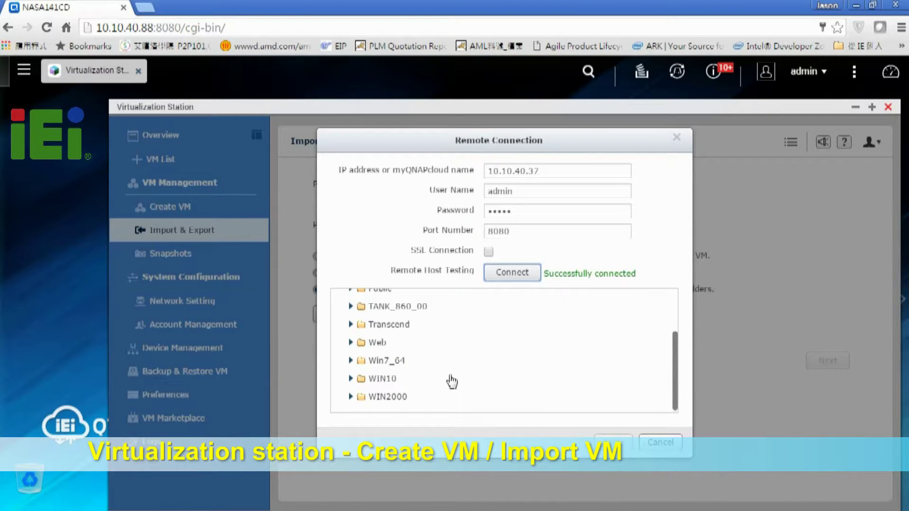
{"action": "left_click", "coordinate": [351, 361]}
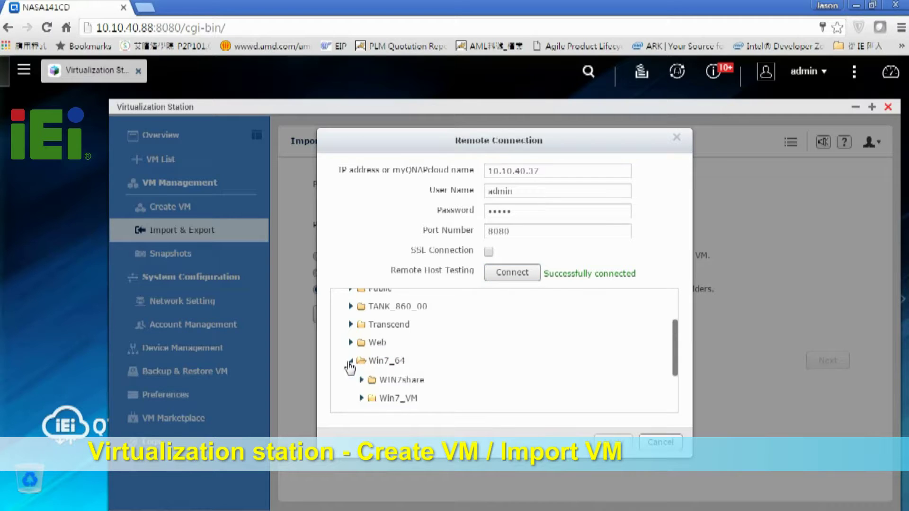
{"action": "scroll", "coordinate": [352, 362], "scroll_direction": "down", "scroll_amount": 2}
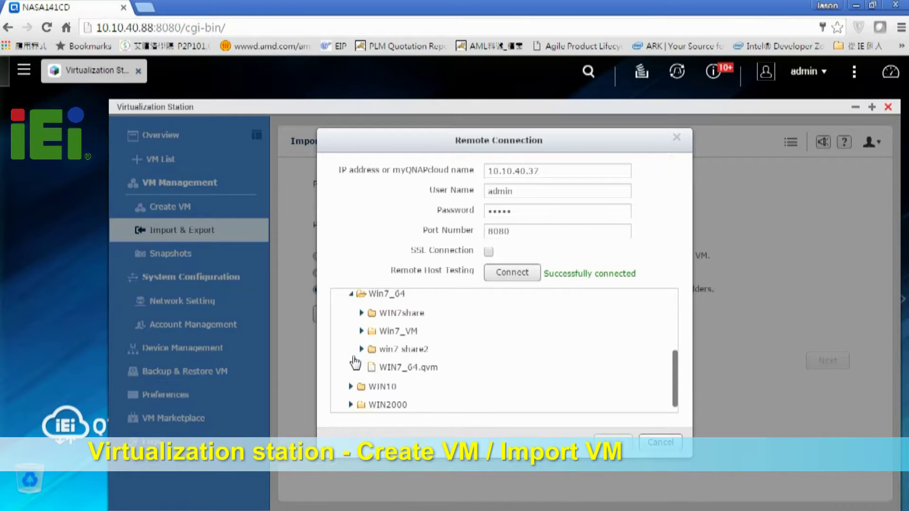
{"action": "left_click", "coordinate": [395, 374]}
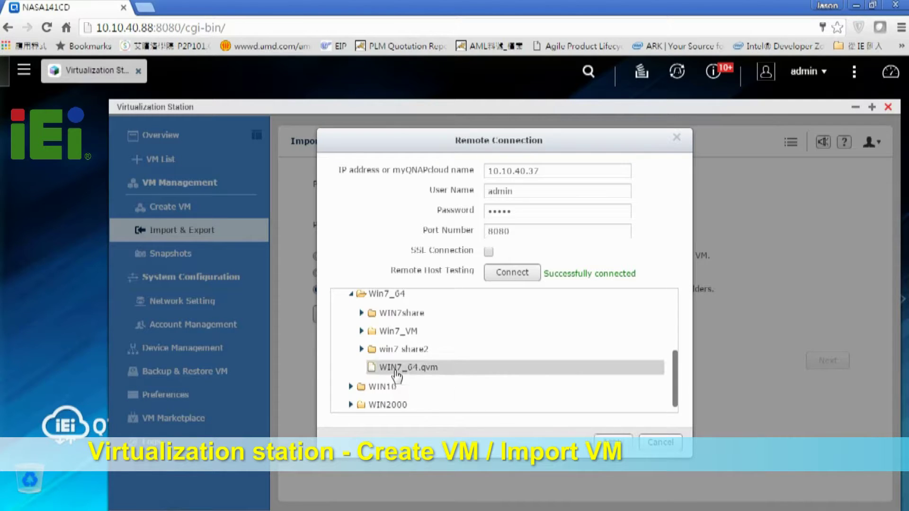
{"action": "left_click", "coordinate": [612, 442]}
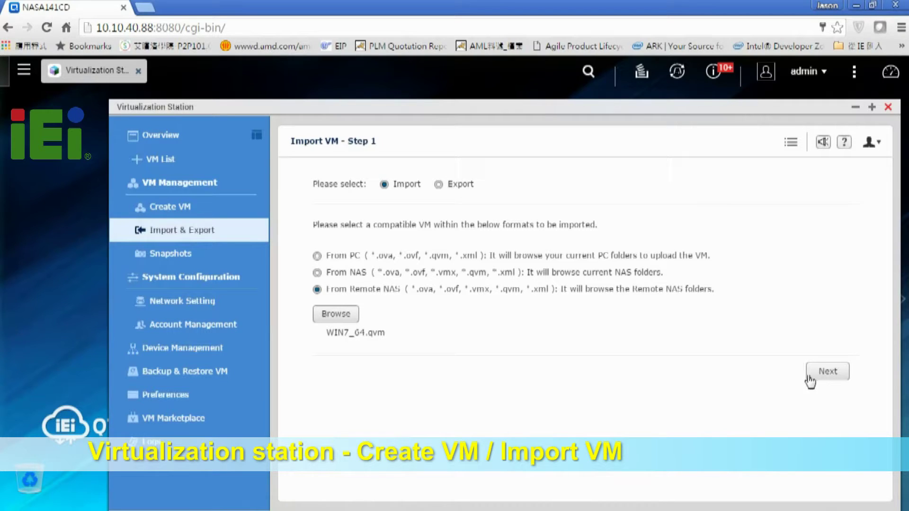
- Import WIN7_64 with 4 cores and 2.0 GB memory
{"action": "left_click", "coordinate": [825, 376]}
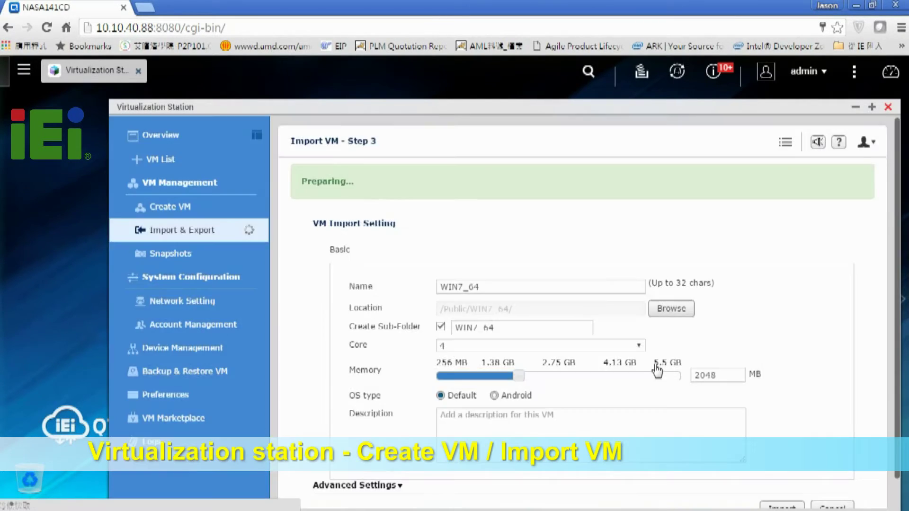
{"action": "scroll", "coordinate": [592, 279], "scroll_direction": "down", "scroll_amount": 1}
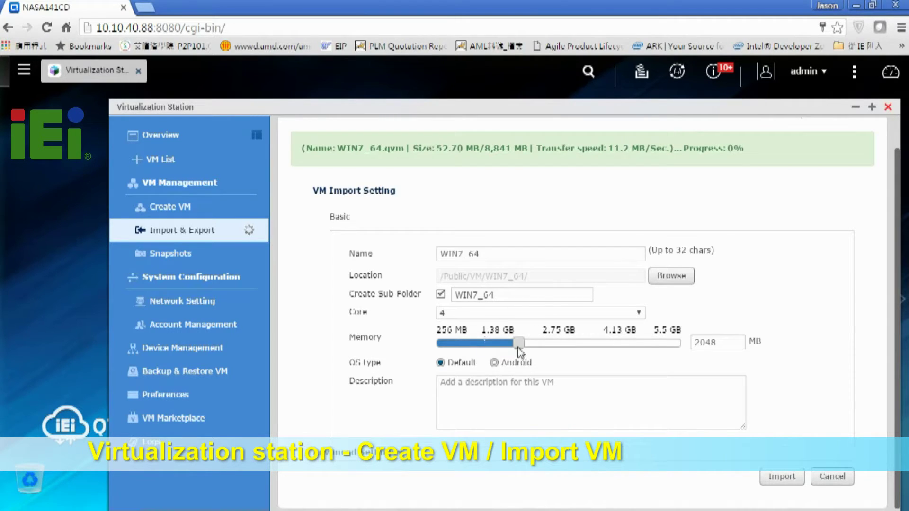
{"action": "mouse_move", "coordinate": [527, 349]}
{"action": "left_mouse_down"}
{"action": "mouse_move", "coordinate": [563, 346]}
{"action": "mouse_move", "coordinate": [524, 348]}
{"action": "left_mouse_up"}
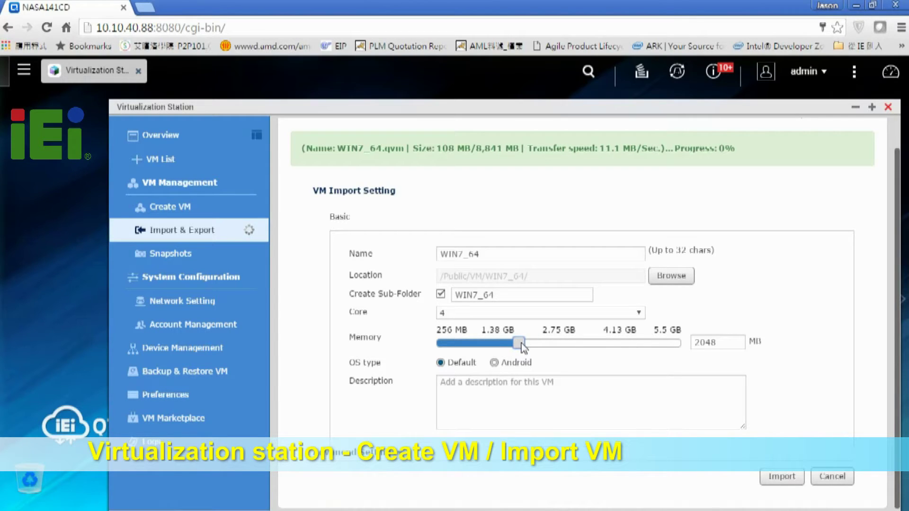
{"action": "left_click", "coordinate": [785, 479]}
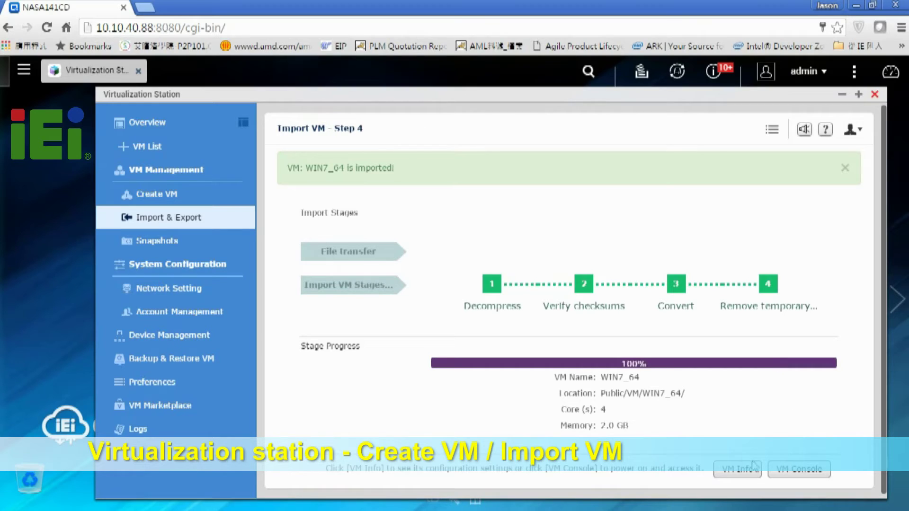
- Expand the VM List and open the WIN7_64 VM Info page
{"action": "left_click", "coordinate": [169, 151]}
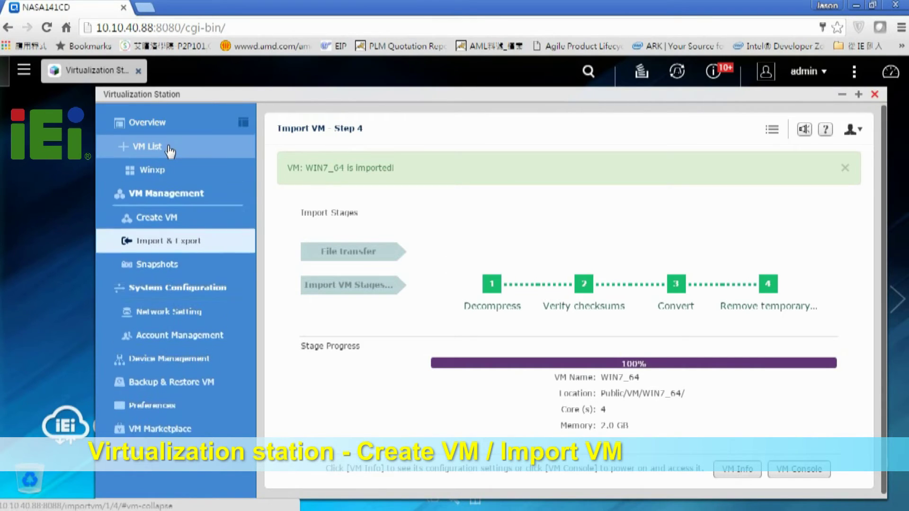
{"action": "left_click", "coordinate": [717, 471]}
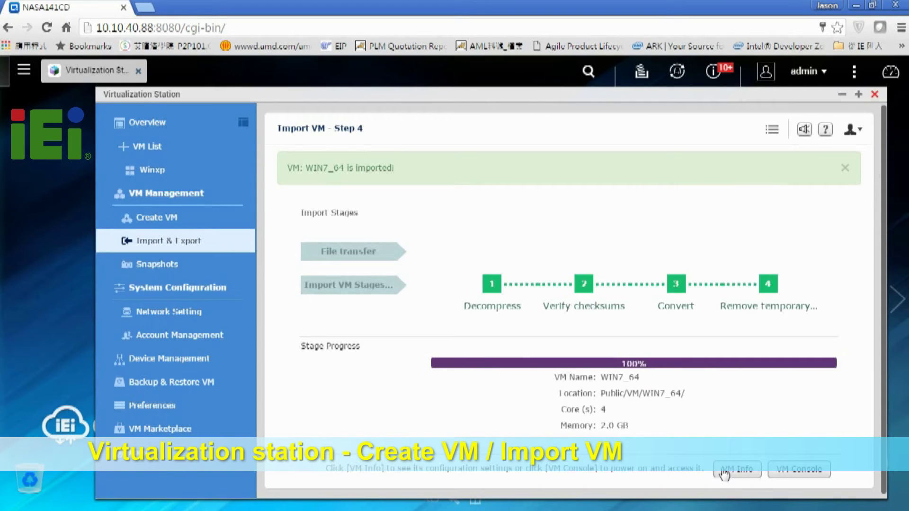